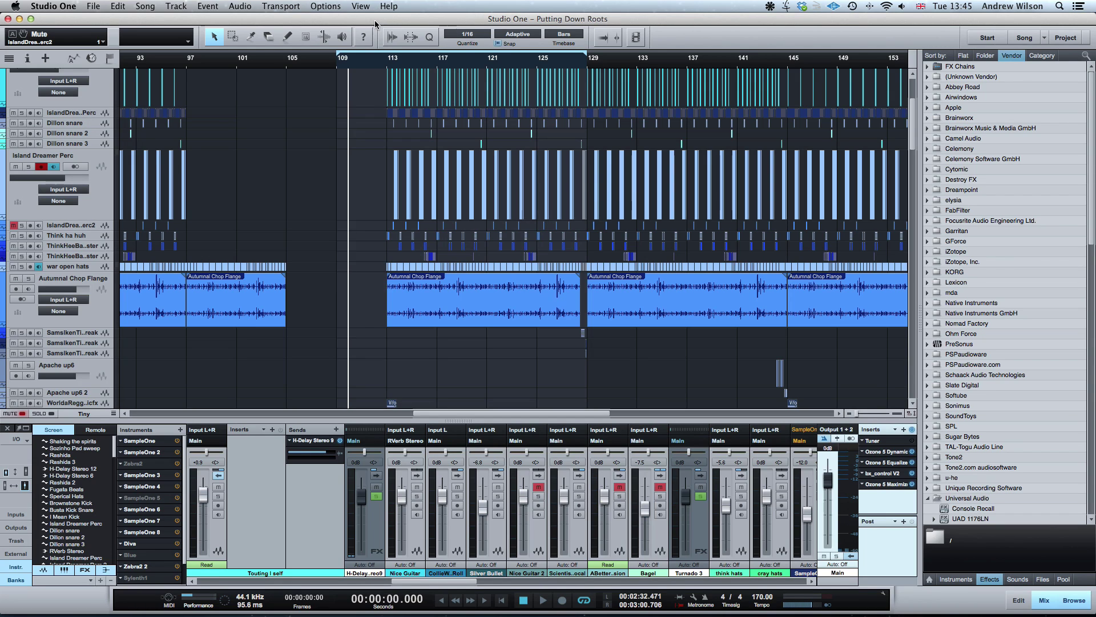
- Play back a short passage of the song from around bar 110, then stop playback
key("space")
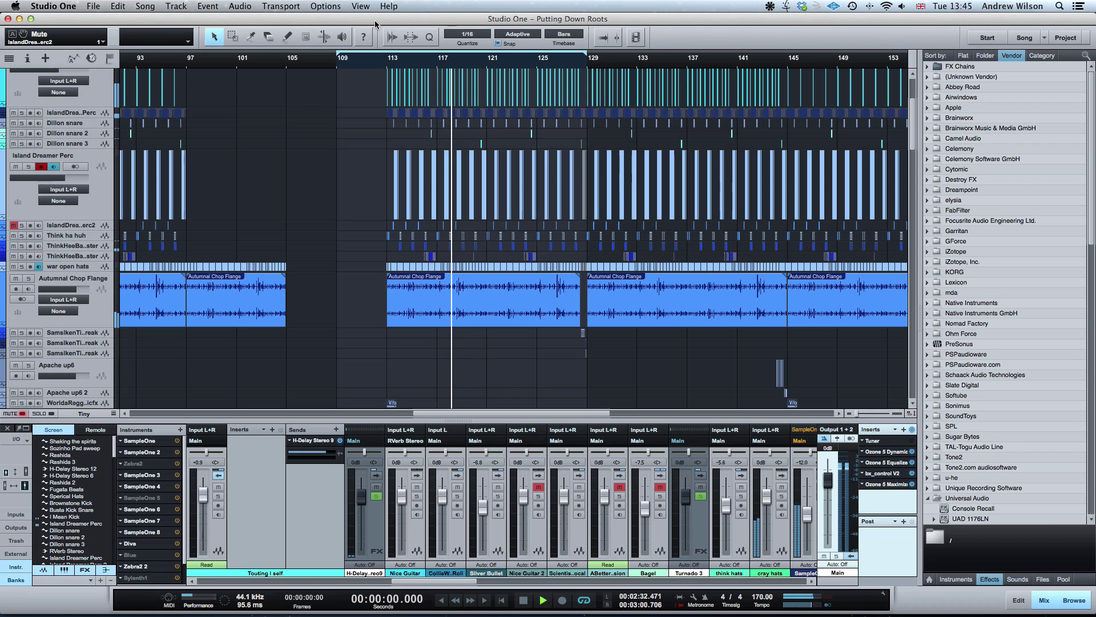
key("space")
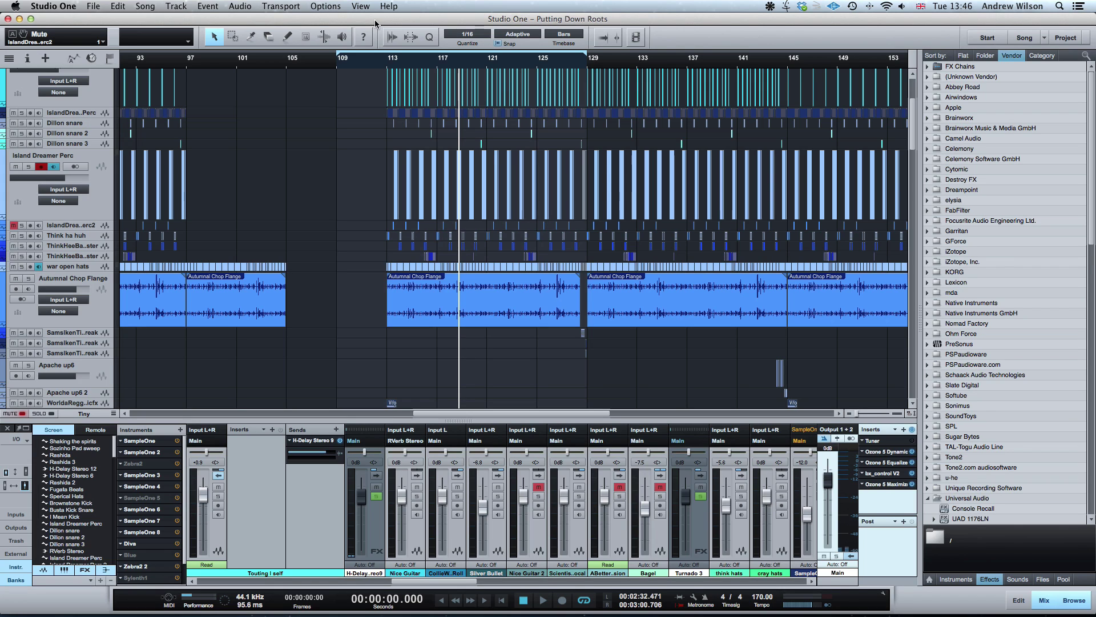
- Open the Ozone 5 Maximizer insert on the main output, examine its limiter settings and close it
left_click(913, 474)
double_click(868, 485)
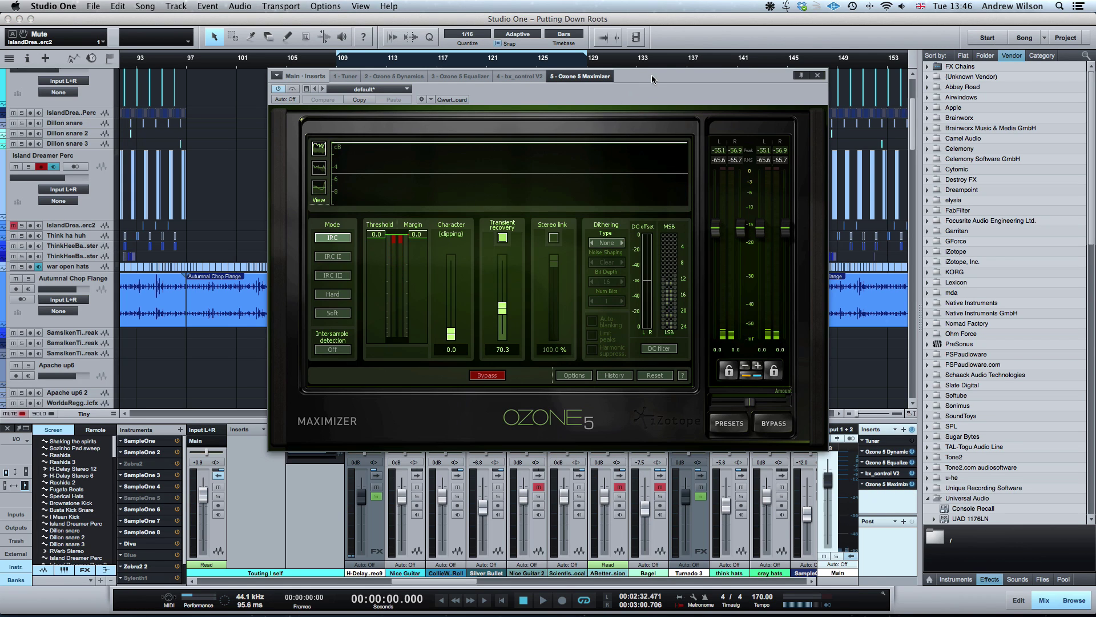
left_click_drag(652, 74, 487, 126)
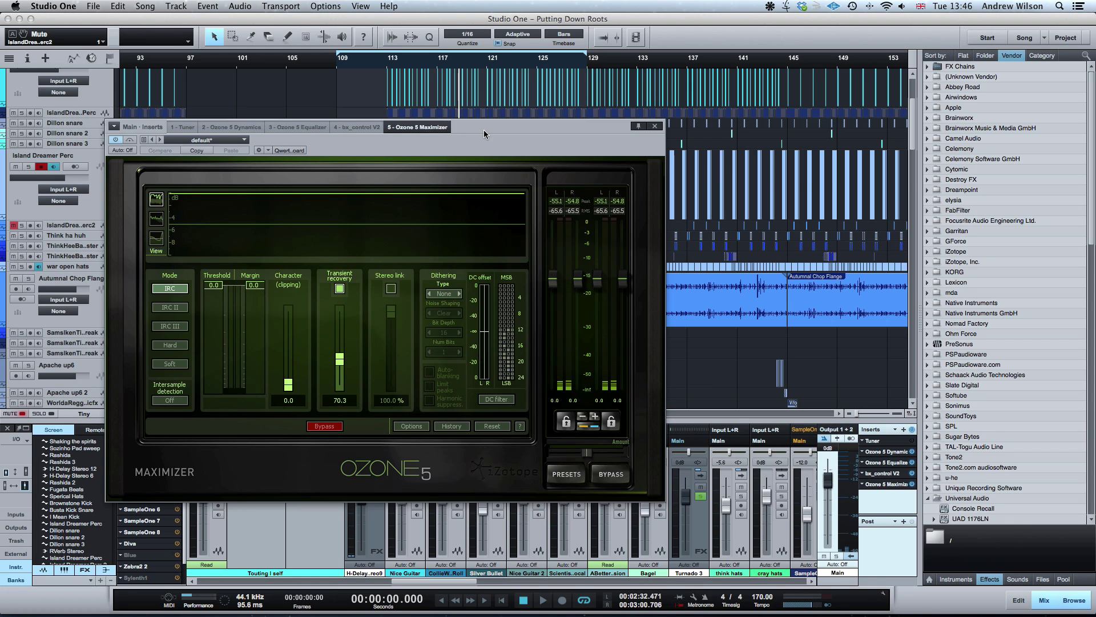
left_click_drag(484, 129, 460, 164)
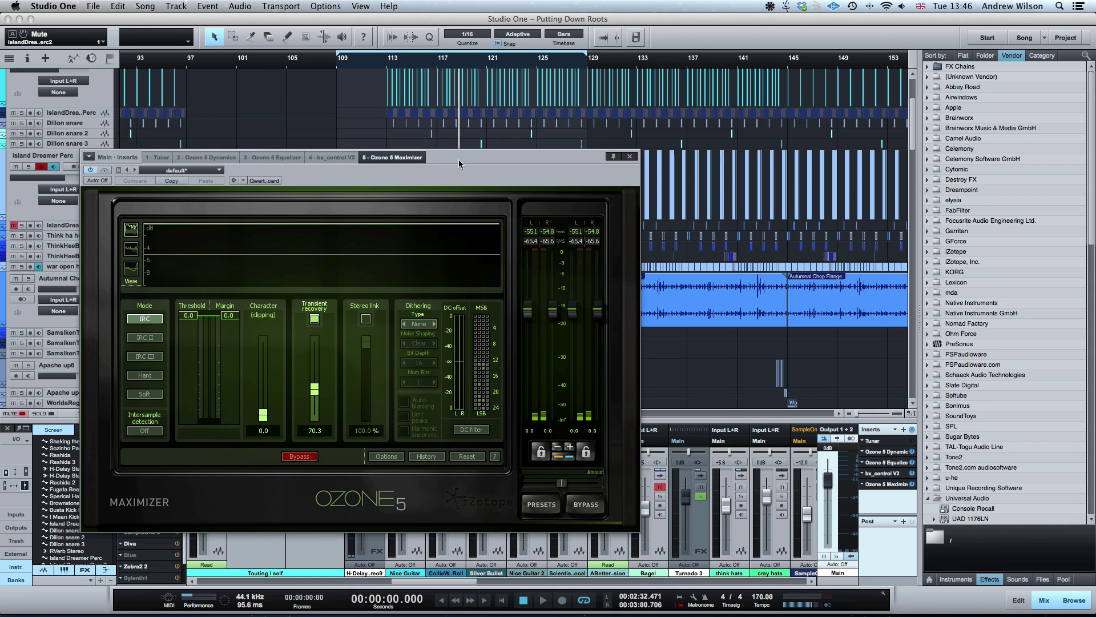
left_click_drag(461, 164, 489, 150)
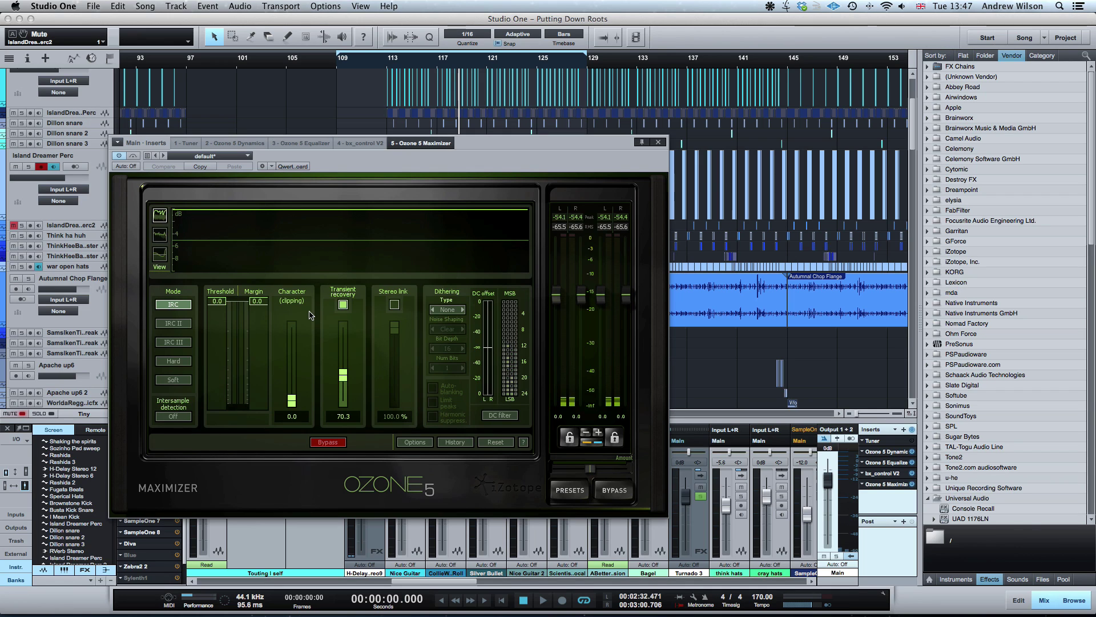
left_click(659, 143)
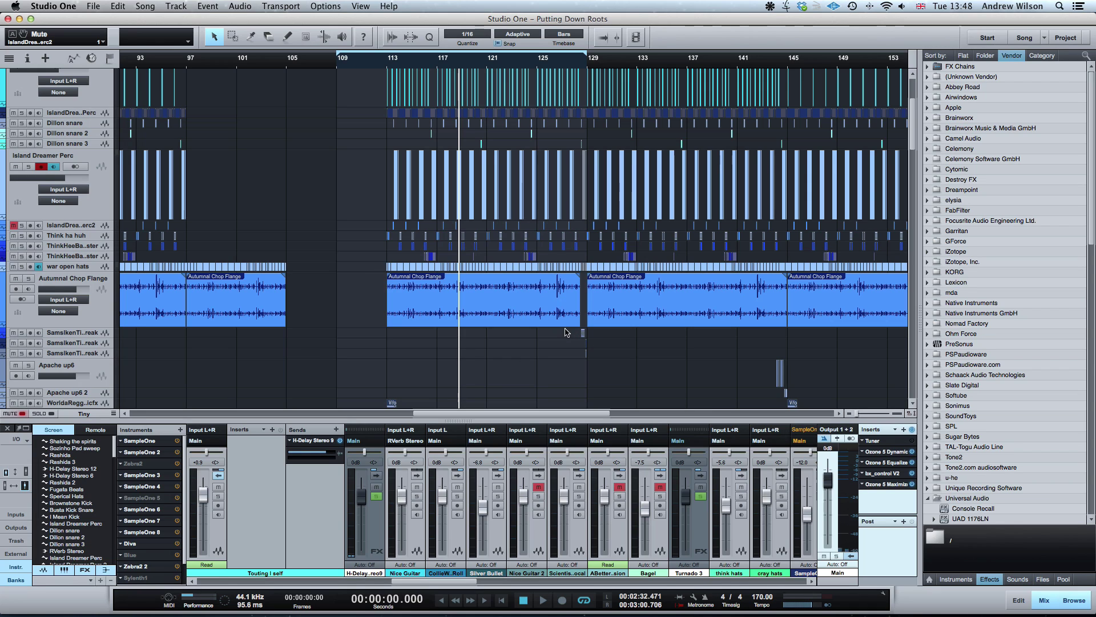
- Open the Ozone 5 Dynamics insert on the main output, examine the settings of bands 1 to 4 in turn, and close it
left_click(895, 451)
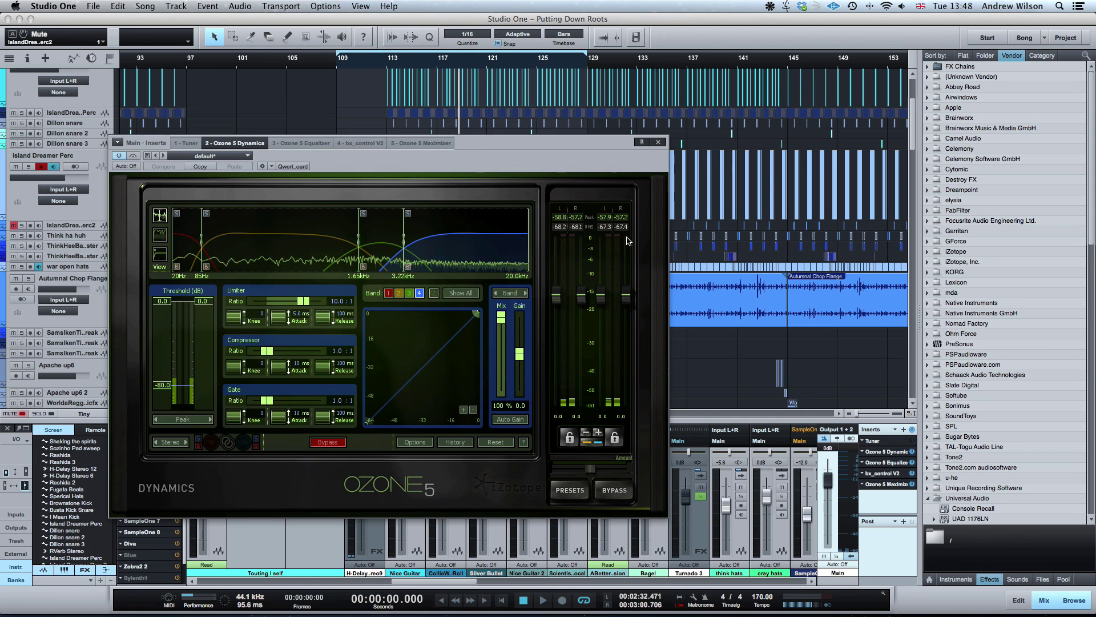
left_click_drag(526, 142, 620, 119)
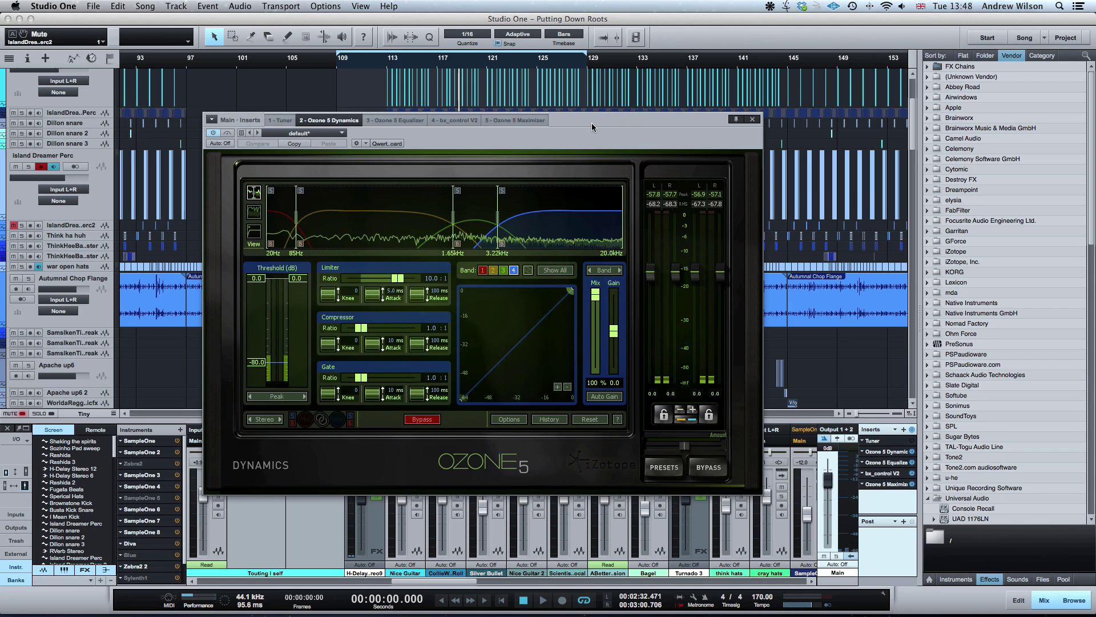
left_click_drag(591, 122, 621, 119)
left_click(308, 211)
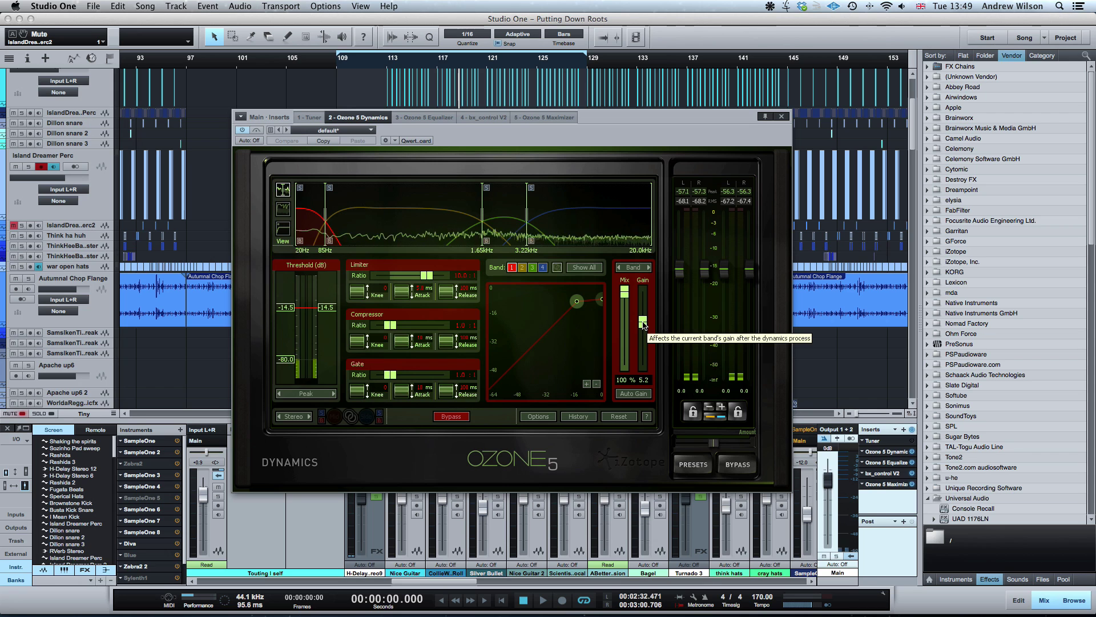
left_click_drag(732, 114, 589, 150)
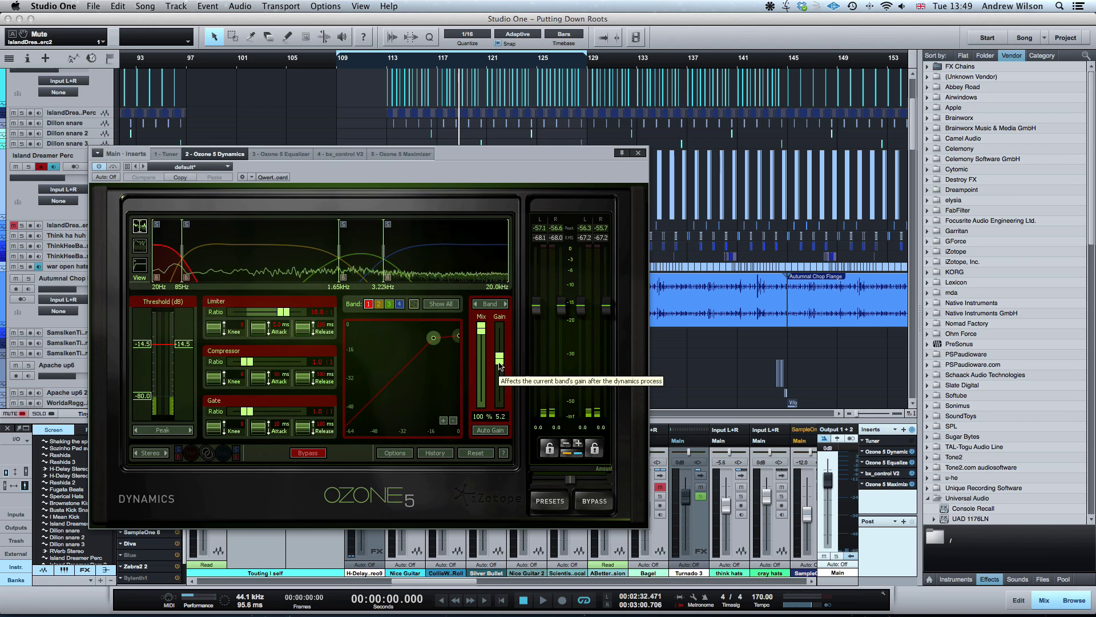
left_click(255, 255)
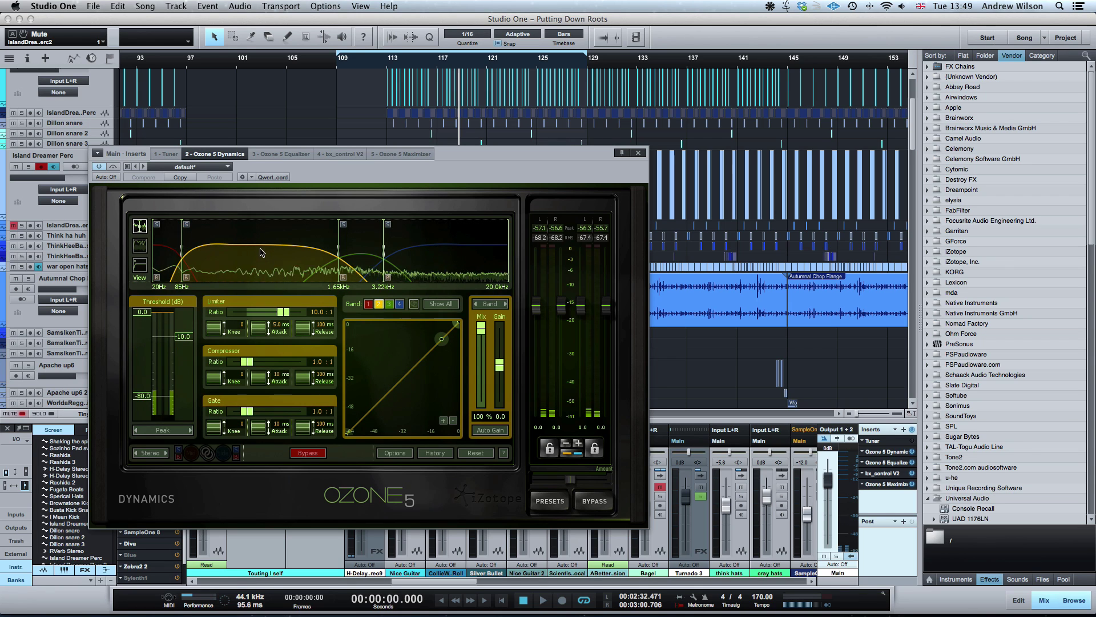
left_click(354, 256)
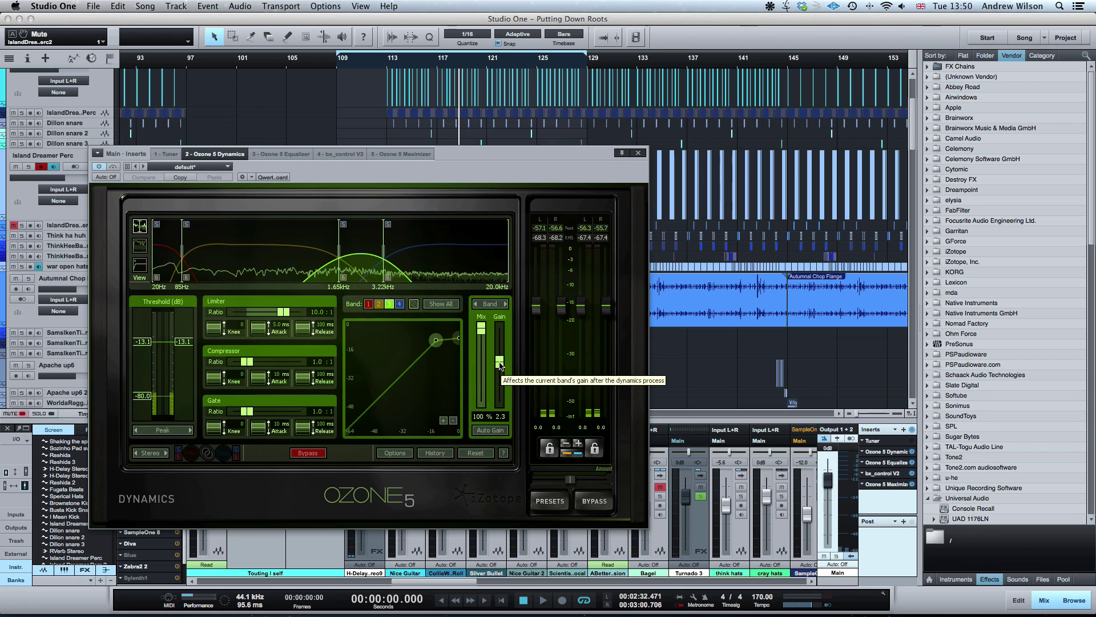
left_click(452, 246)
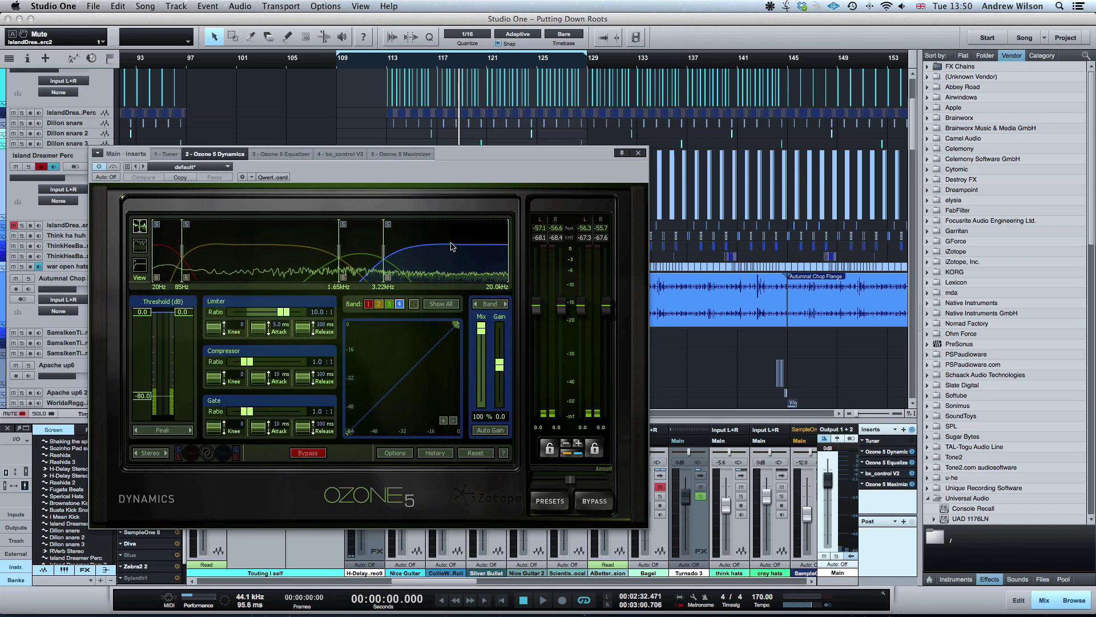
left_click(639, 153)
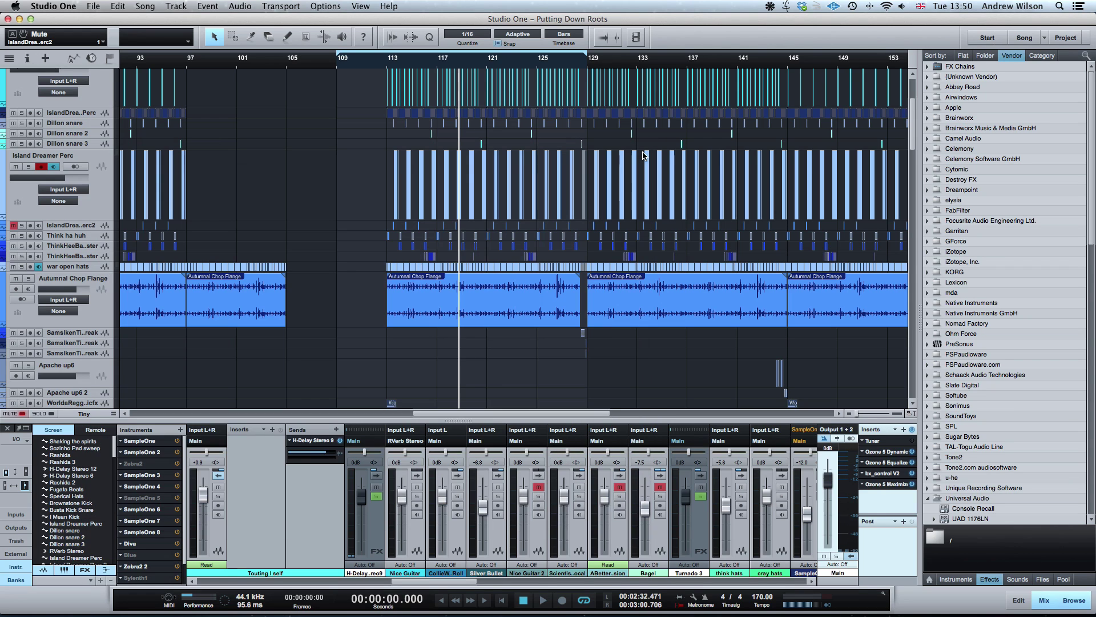
- Open the Ozone 5 Equalizer insert on the main output, inspect band 6's bell settings and close it
left_click(898, 468)
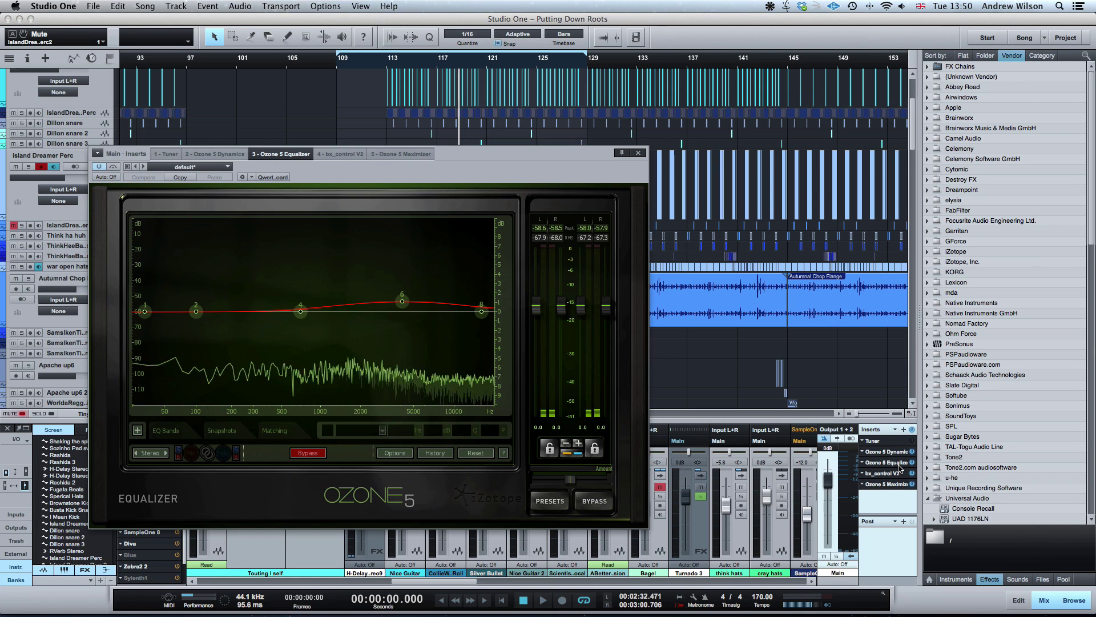
left_click(403, 303)
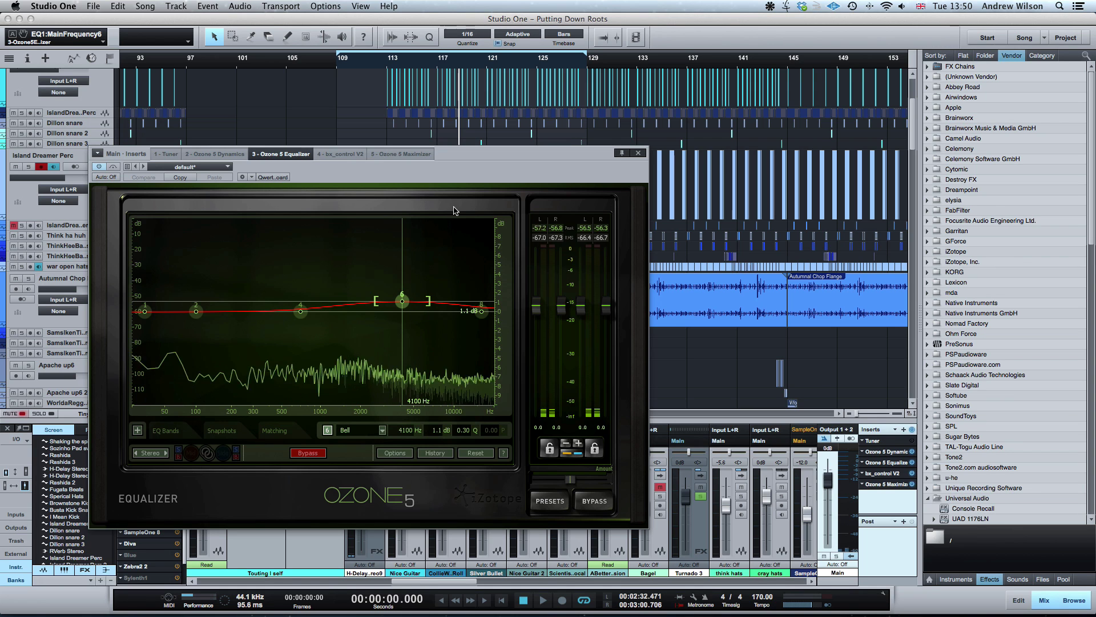
left_click_drag(471, 150, 466, 141)
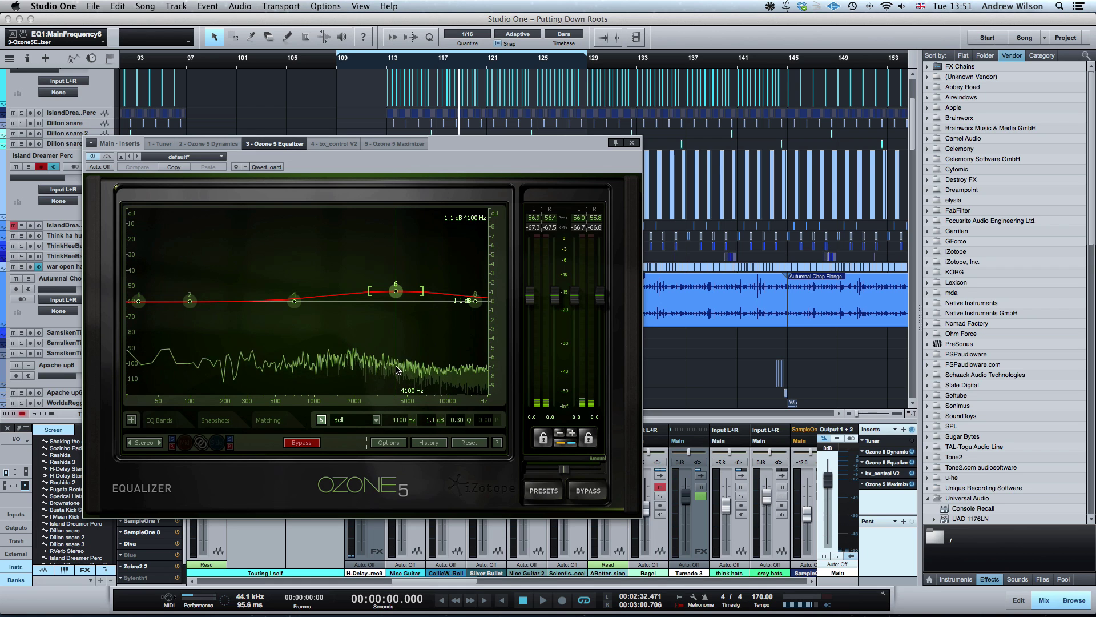
left_click_drag(394, 143, 417, 136)
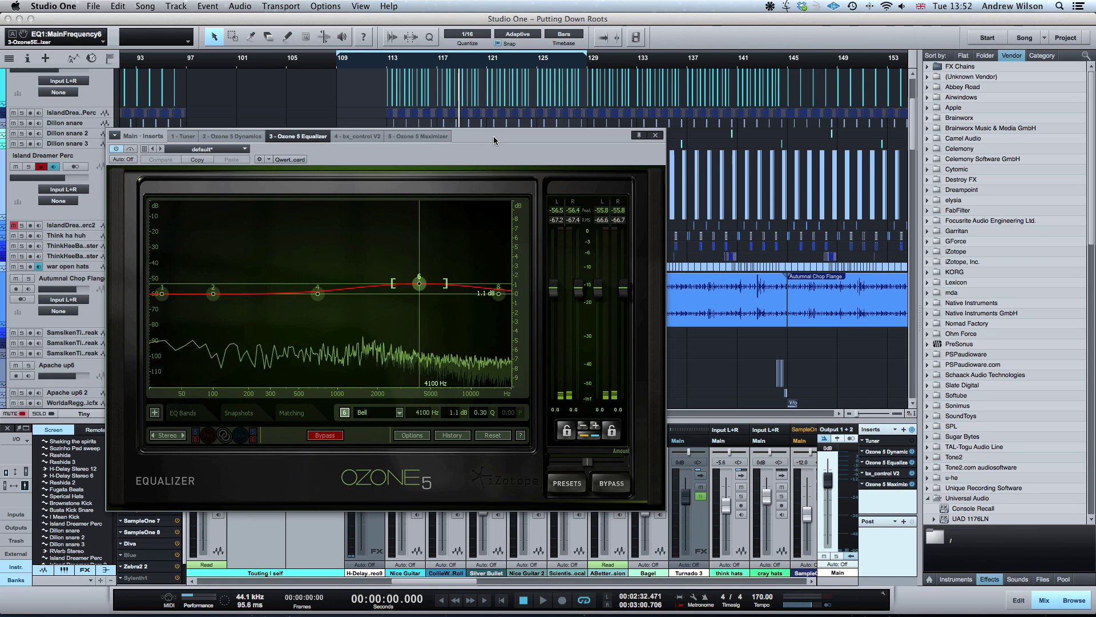
left_click(655, 135)
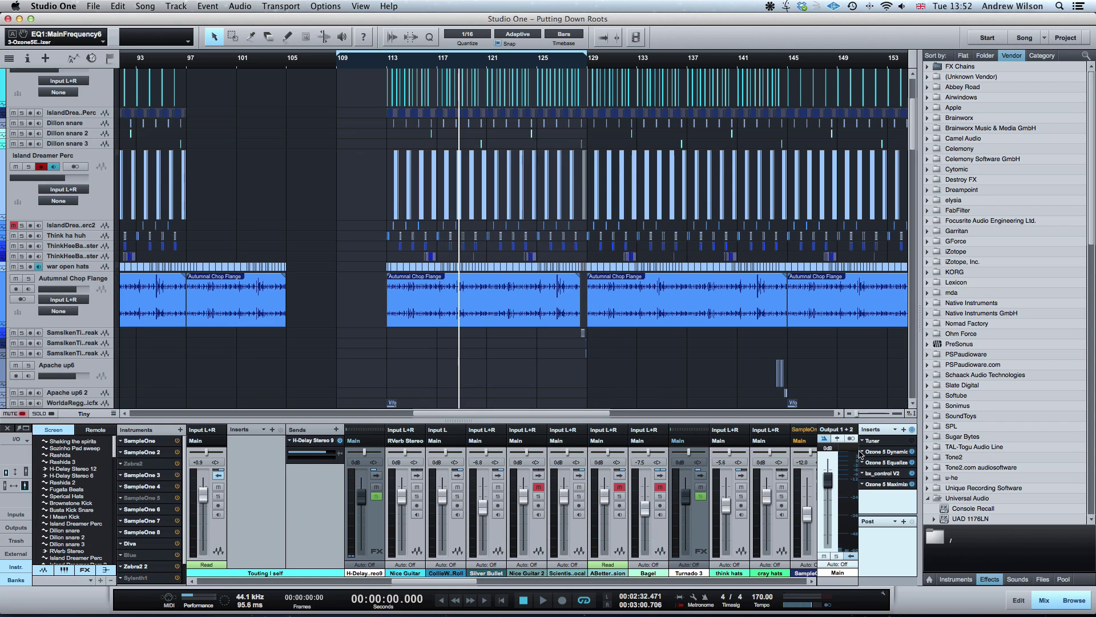
- Open the bx_control V2 insert on the main output, examine its Mono-Maker and Stereo-Width settings, and close it
left_click(879, 474)
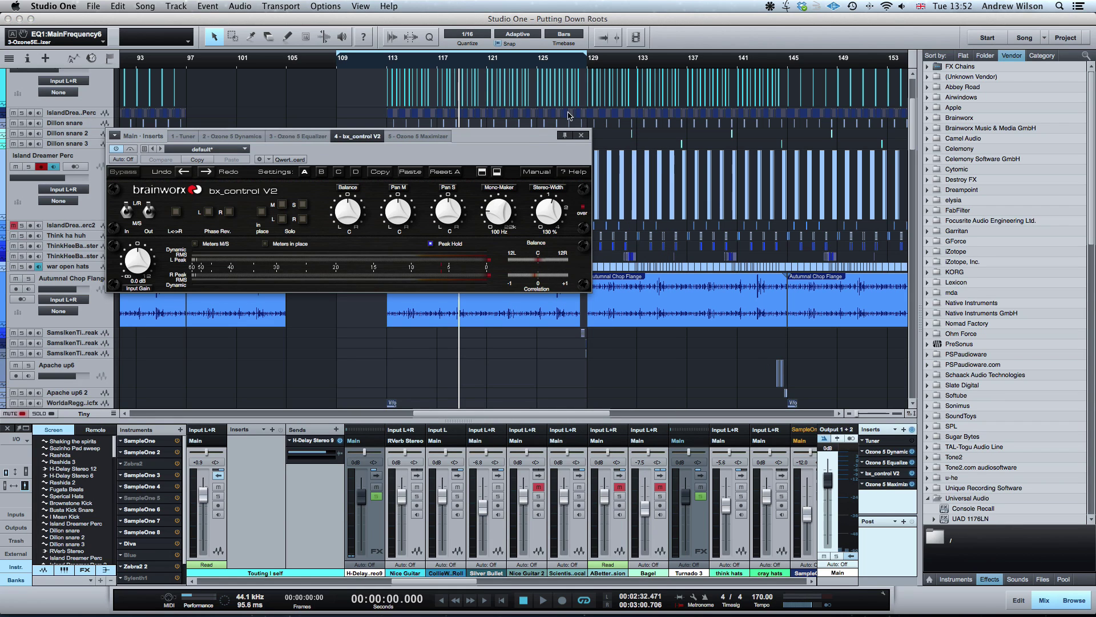
left_click_drag(526, 136, 544, 157)
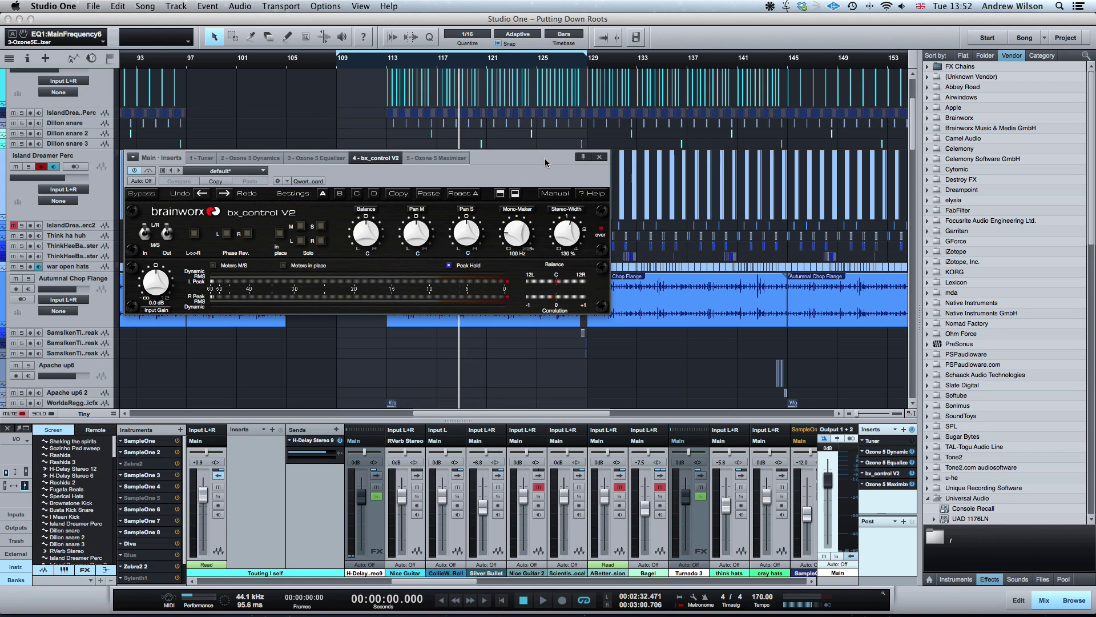
left_click_drag(546, 161, 759, 203)
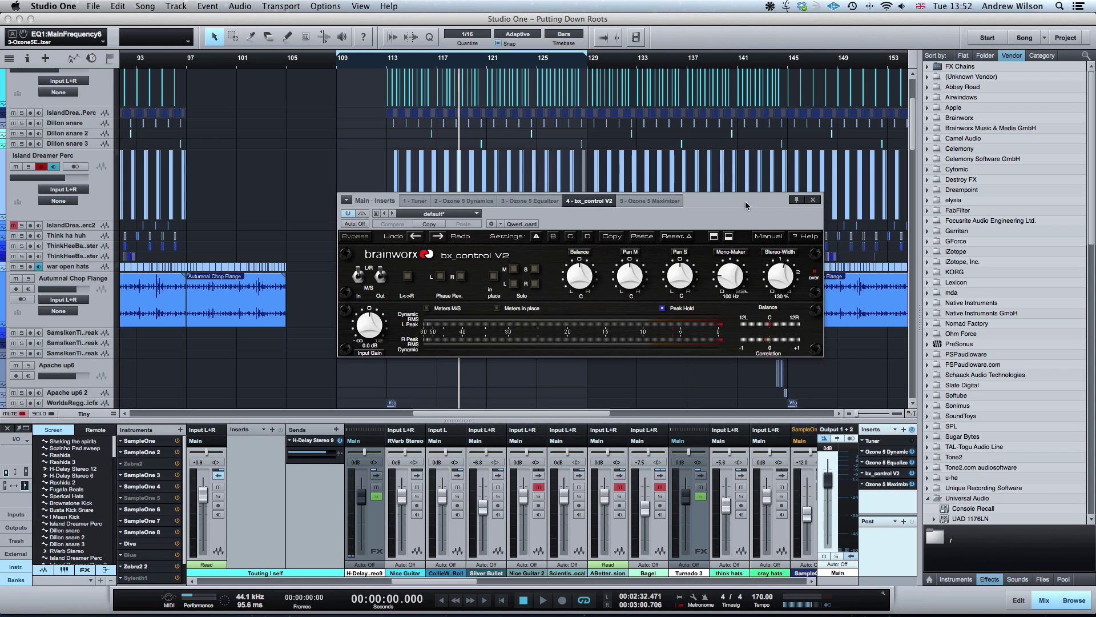
left_click_drag(740, 202, 575, 234)
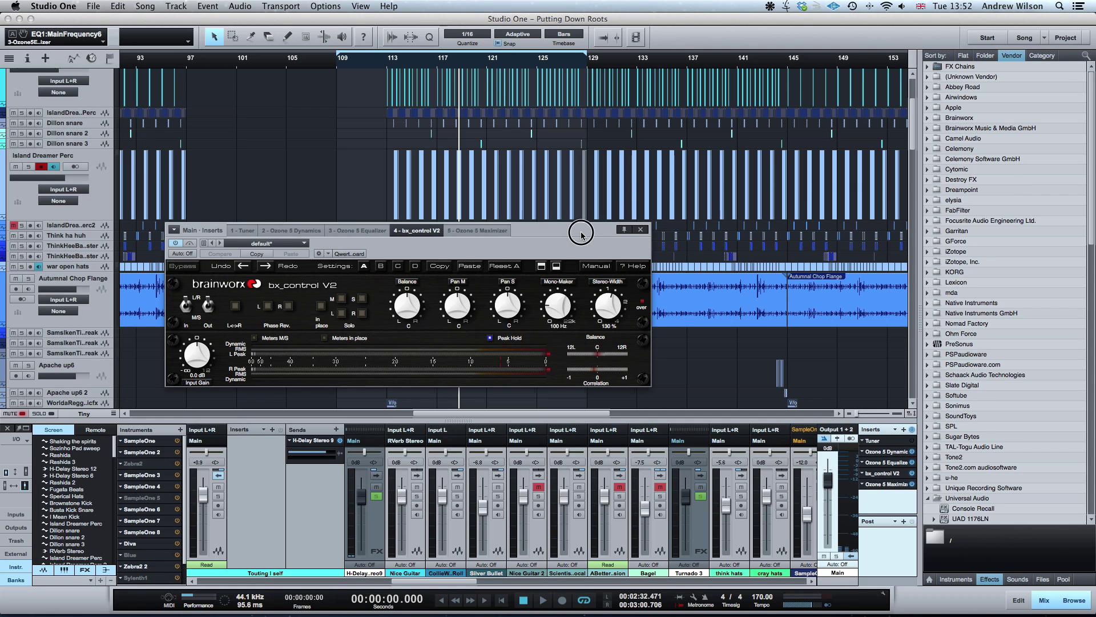
left_click_drag(580, 229, 613, 233)
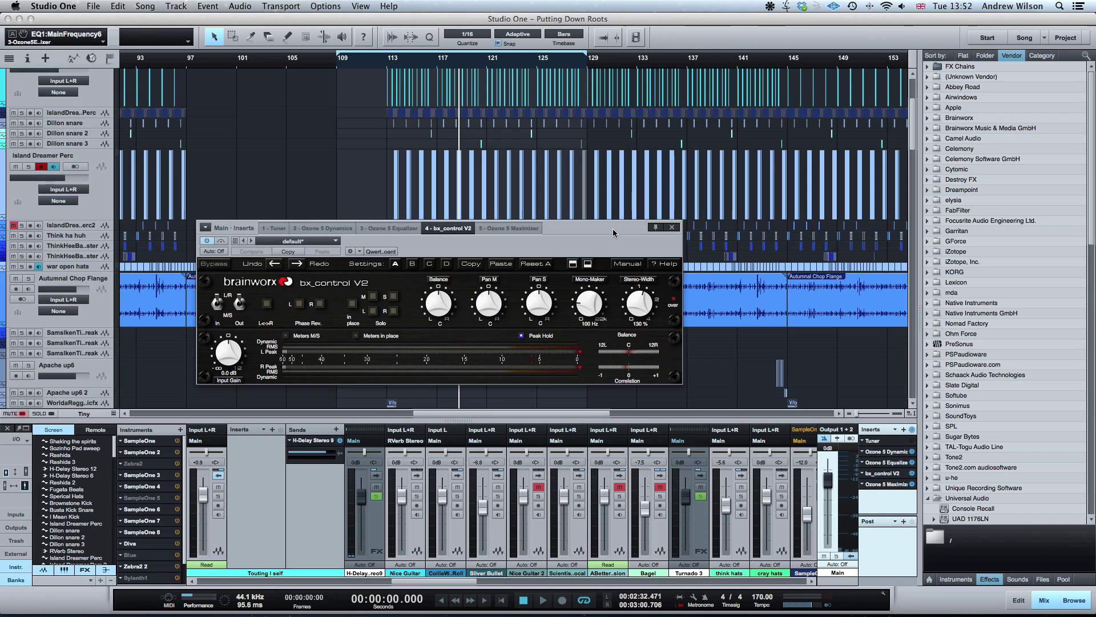
left_click_drag(614, 232, 648, 233)
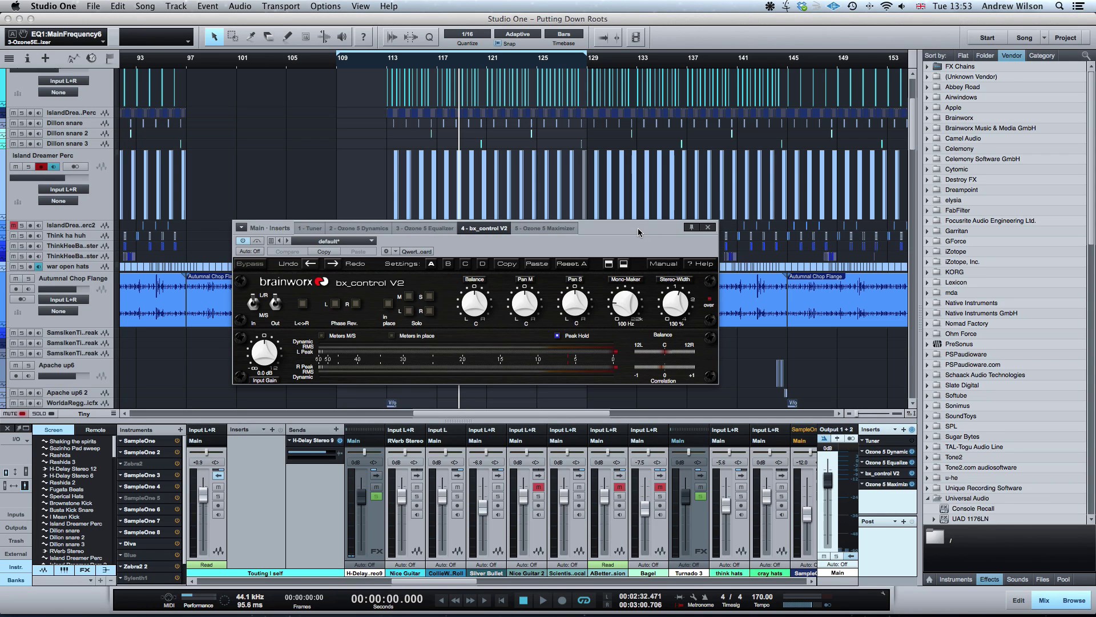
left_click_drag(639, 231, 653, 232)
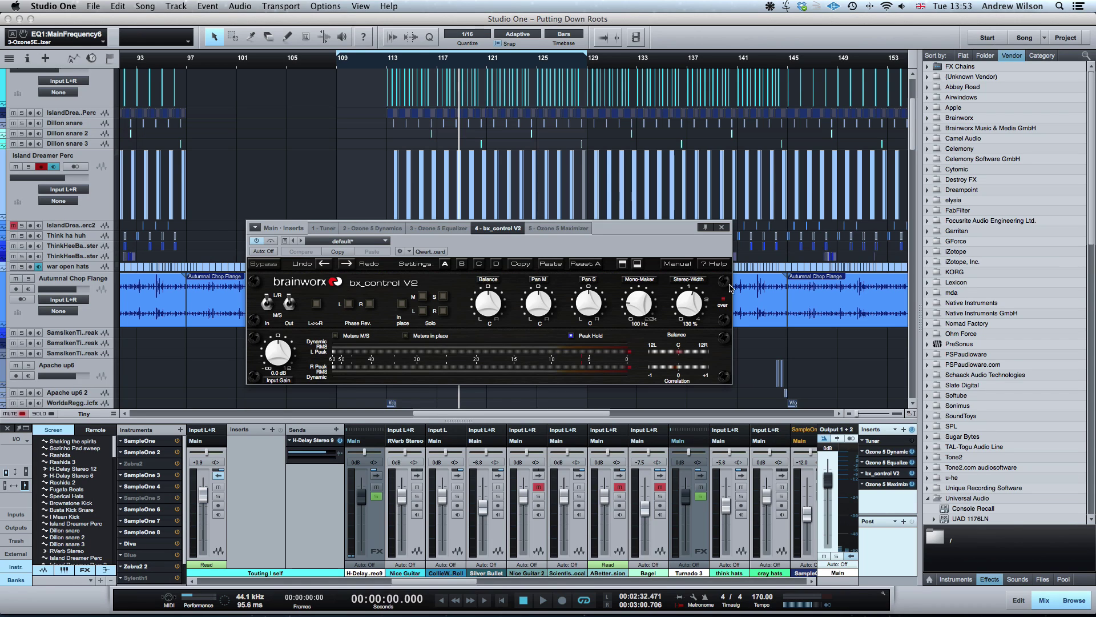
left_click(724, 227)
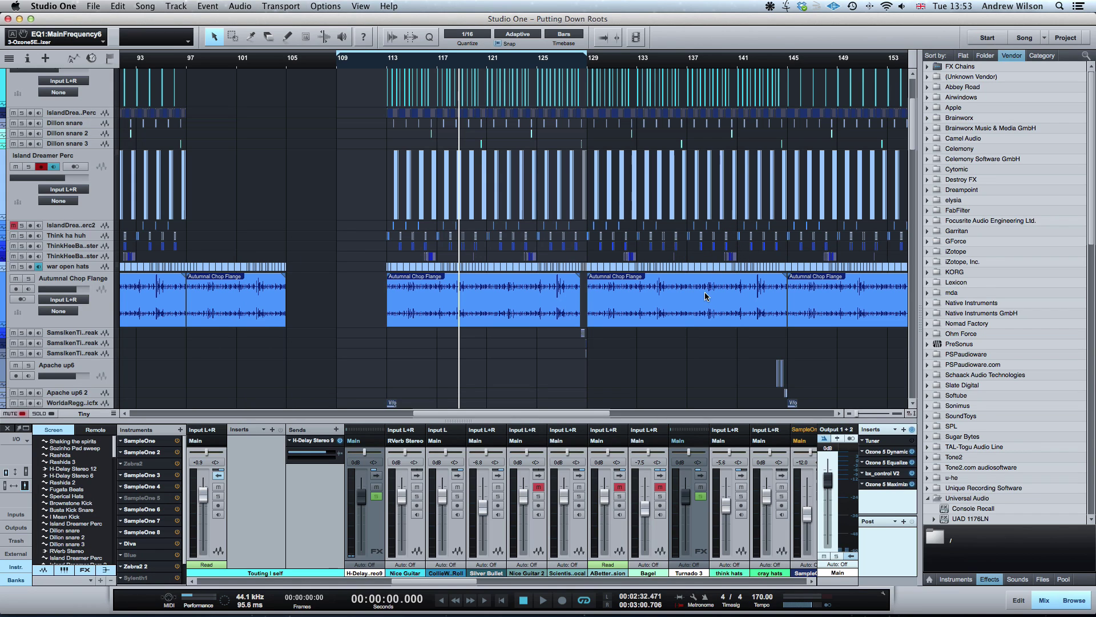